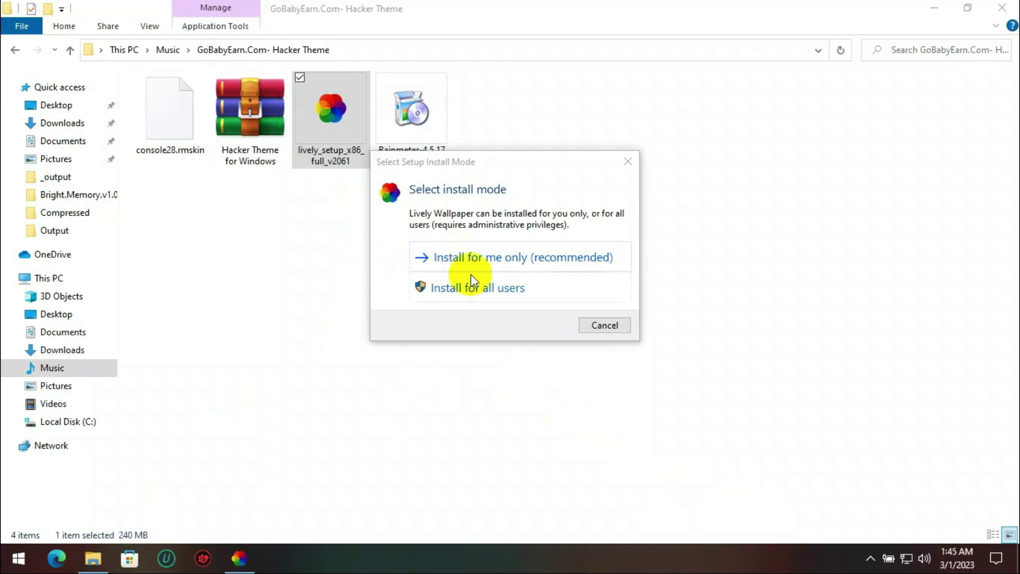
Install Lively Wallpaper for the current user only, accepting the license and keeping the desktop shortcut and automatic start, and launch it
click(471, 256)
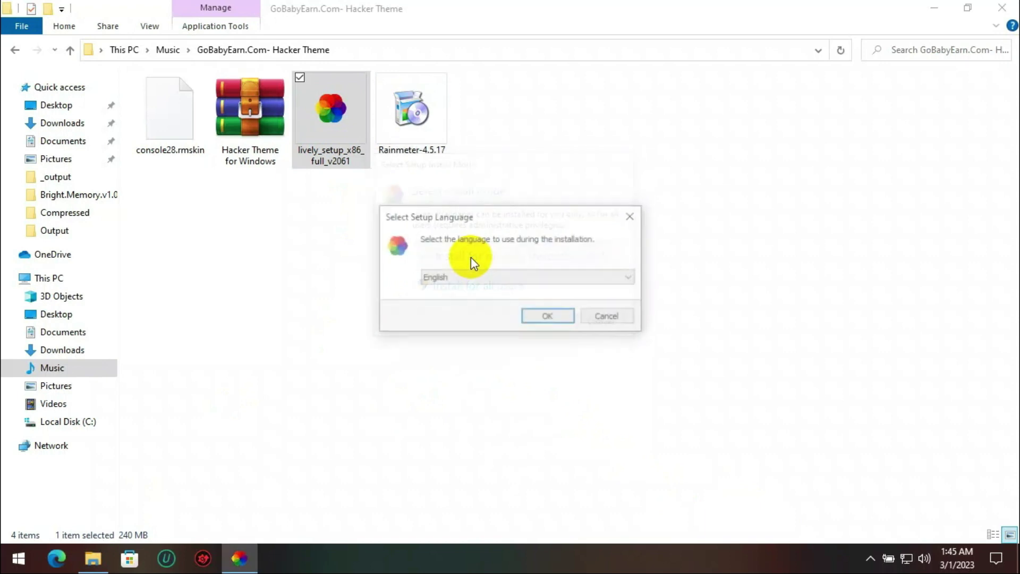
click(534, 317)
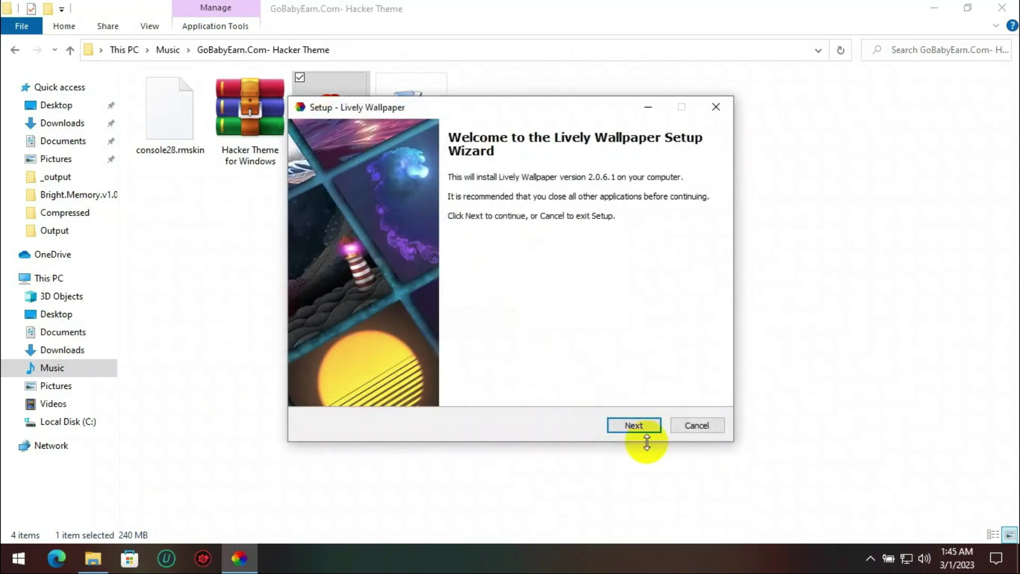
click(634, 425)
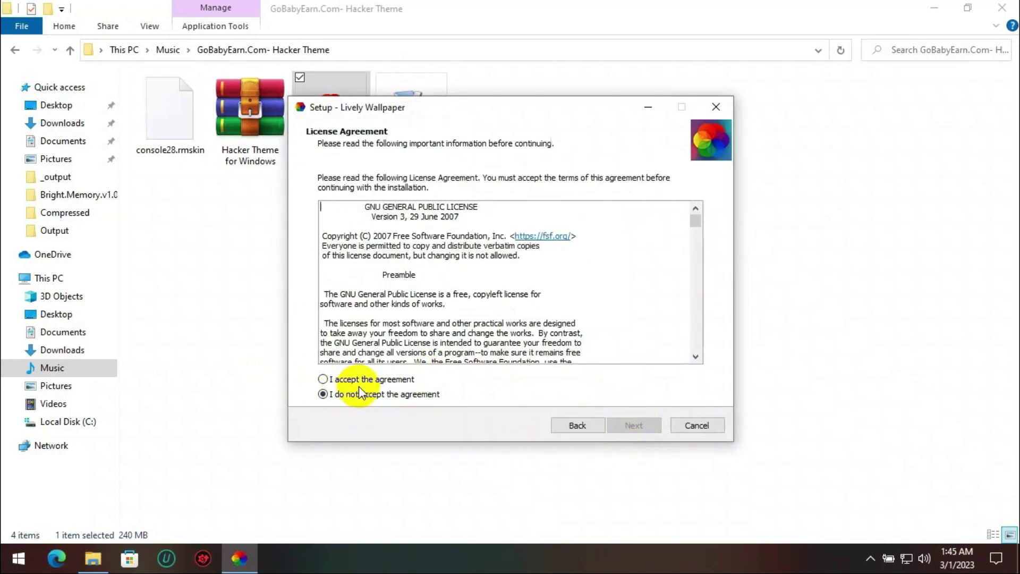
click(627, 425)
click(630, 425)
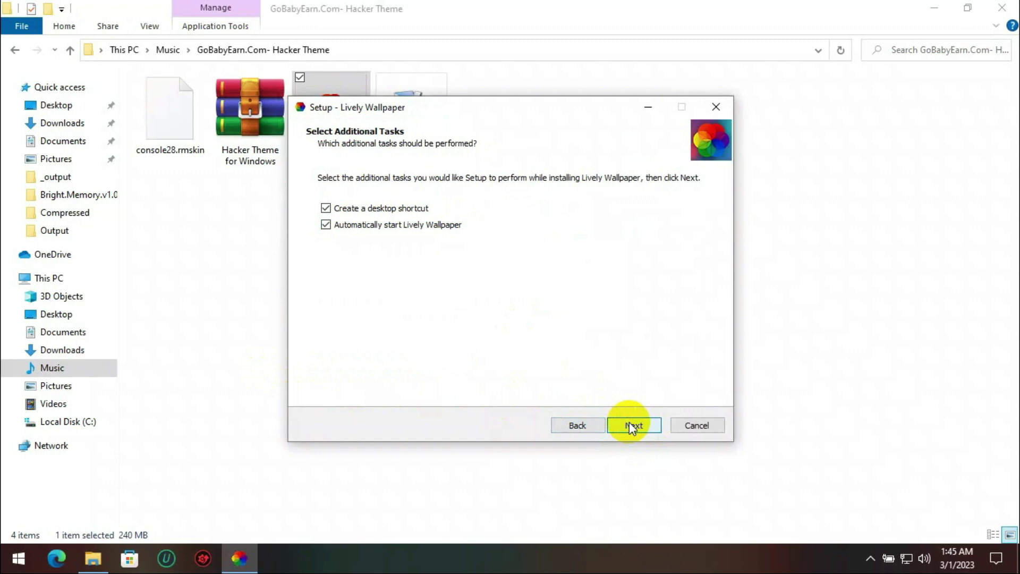
click(631, 426)
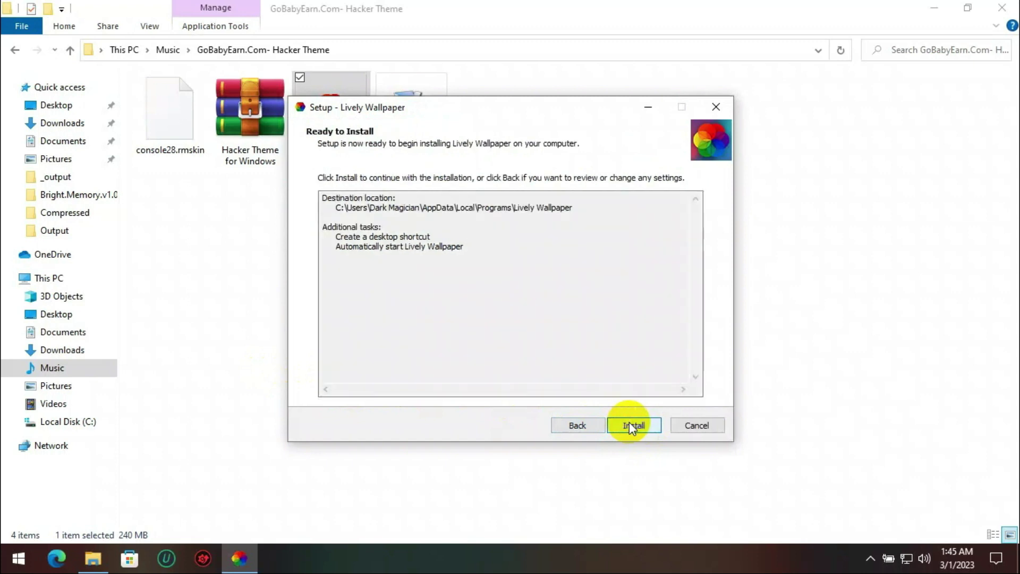
click(630, 425)
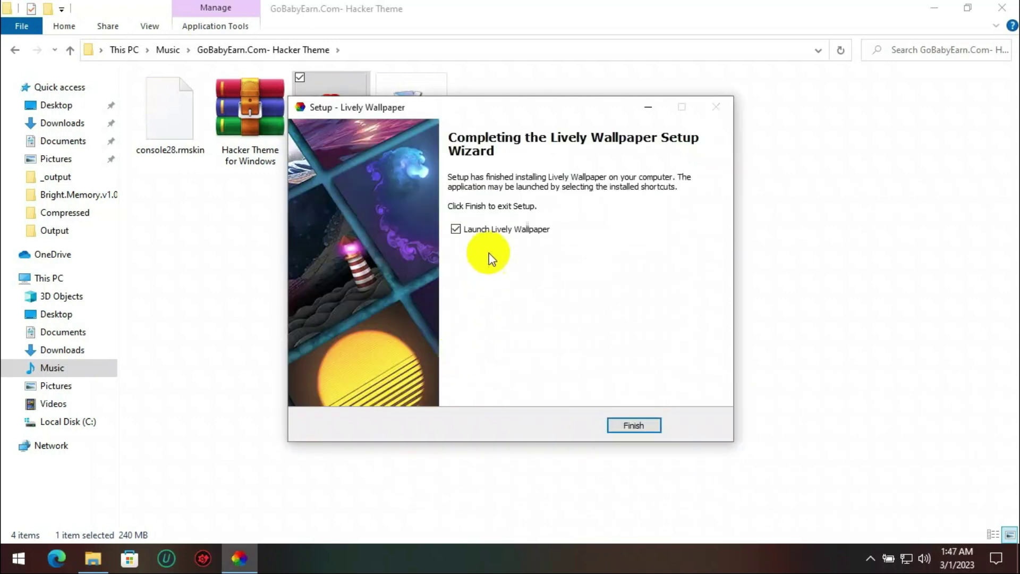
click(643, 426)
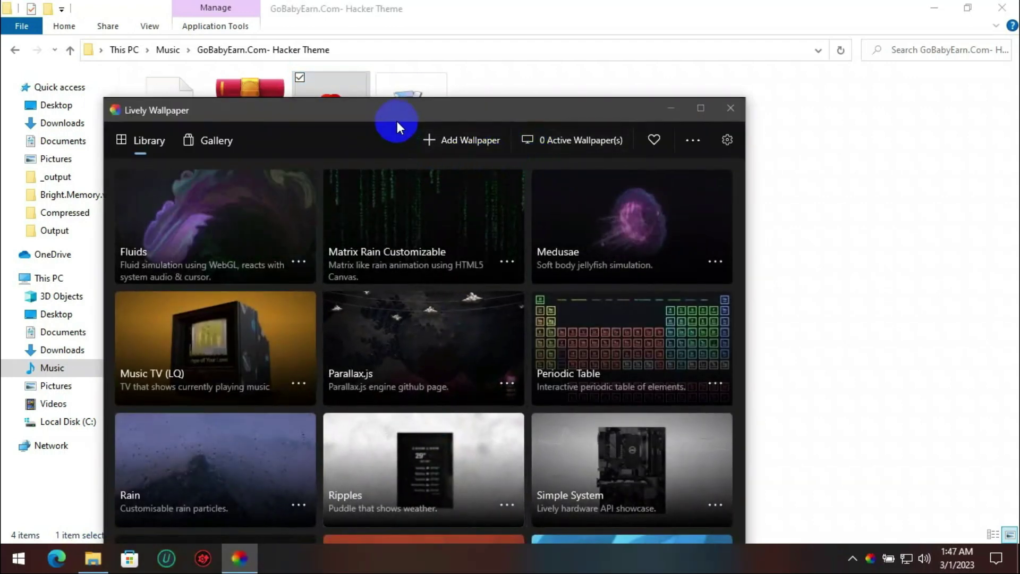
Maximize Lively Wallpaper, apply the Matrix Rain Customizable wallpaper, and minimize the open windows to show the desktop
double_click(397, 121)
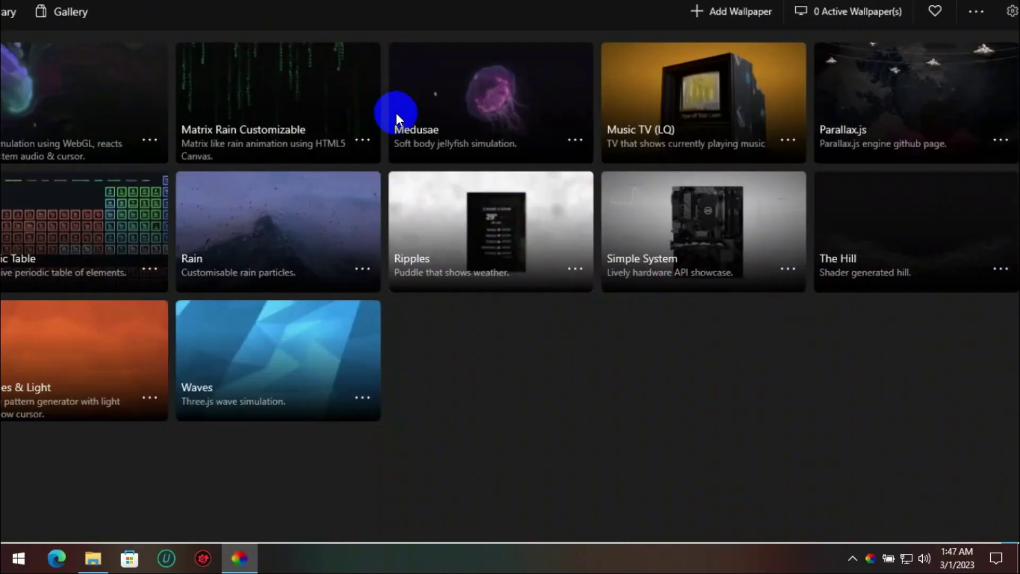
click(282, 110)
click(947, 11)
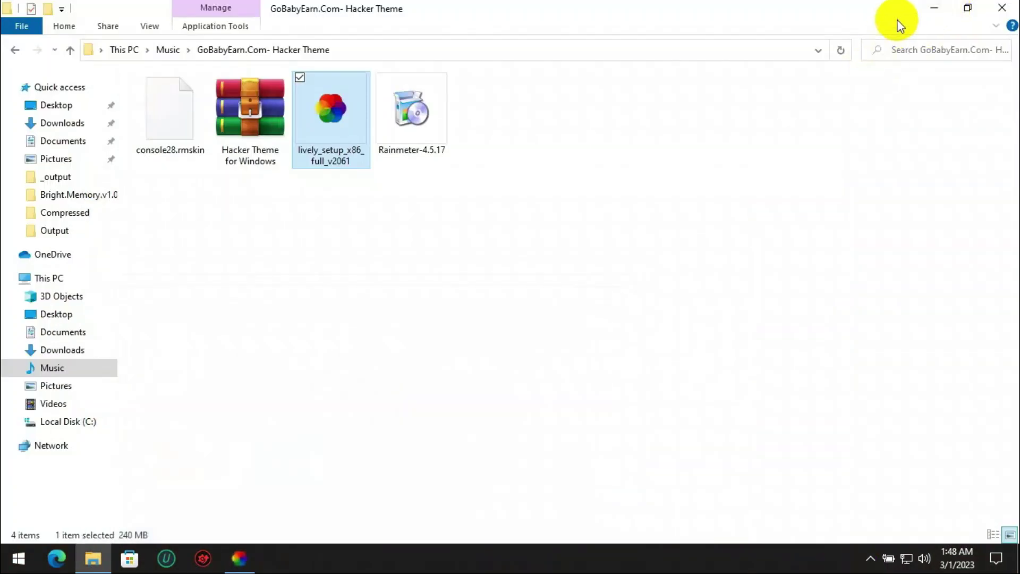
click(936, 15)
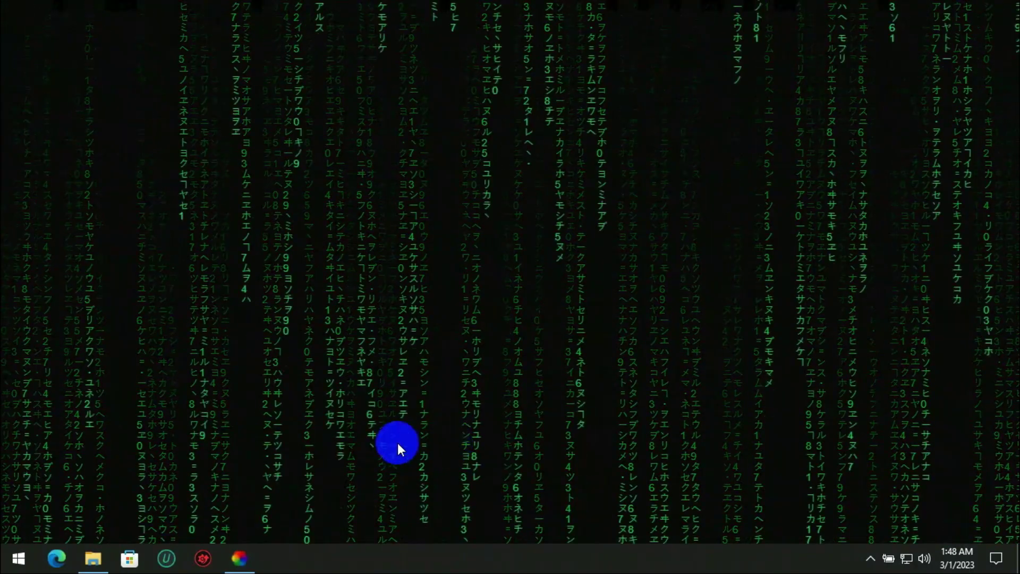
Extract the Hacker Theme for Windows archive into a folder of the same name inside GoBabyEarn.Com- Hacker Theme
click(251, 547)
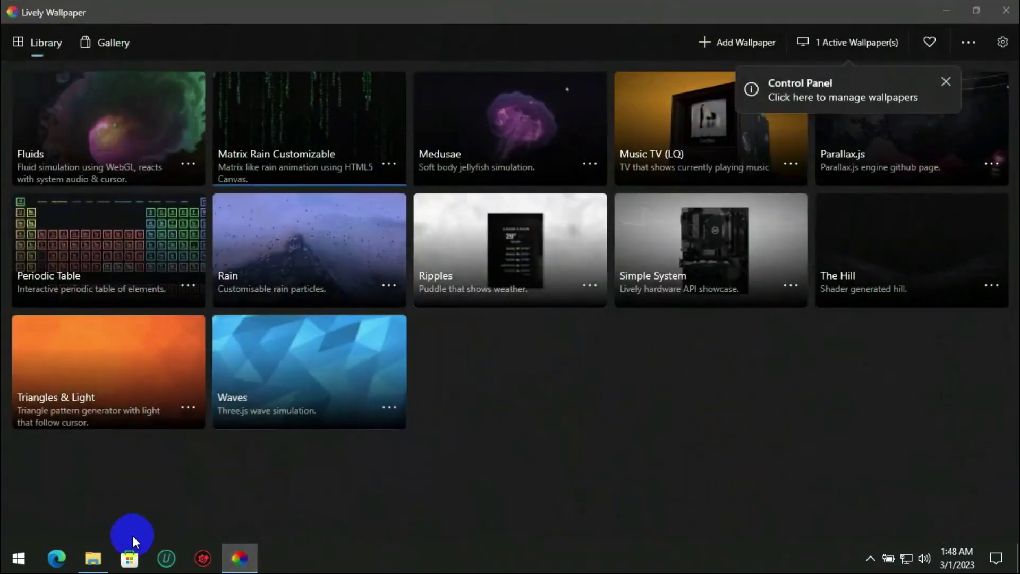
click(93, 557)
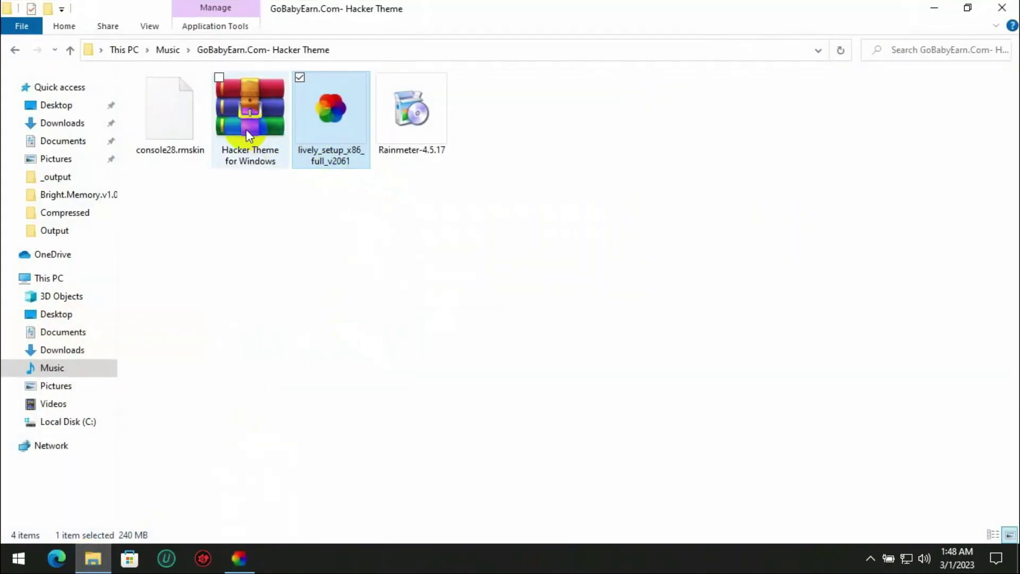
right_click(247, 134)
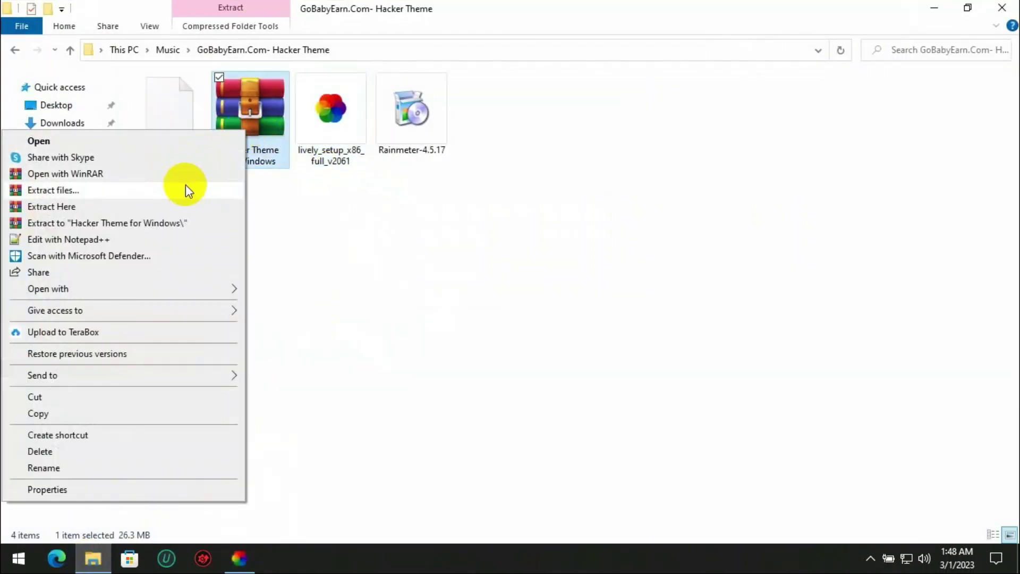
click(186, 190)
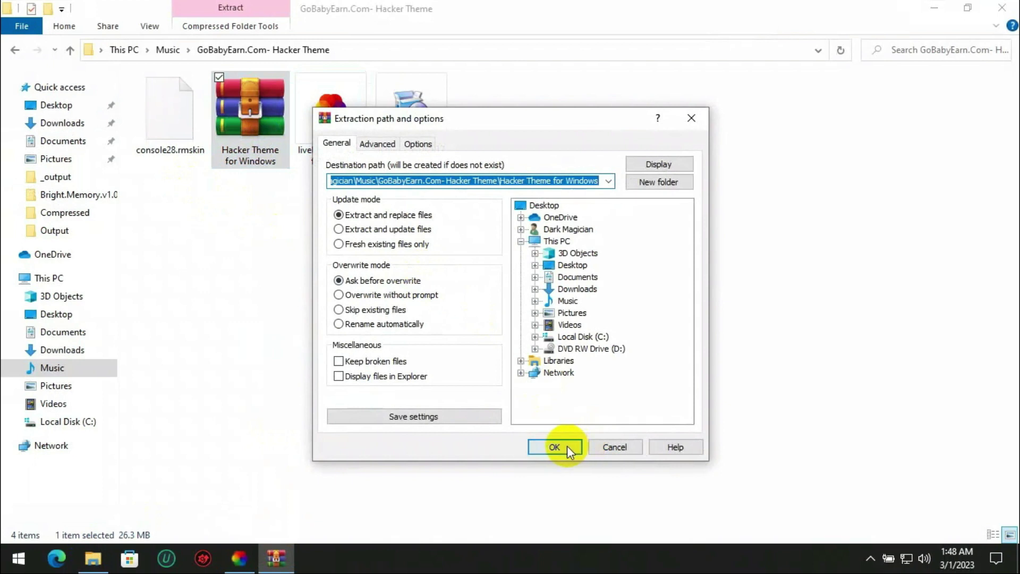
click(566, 445)
drag(572, 118, 679, 150)
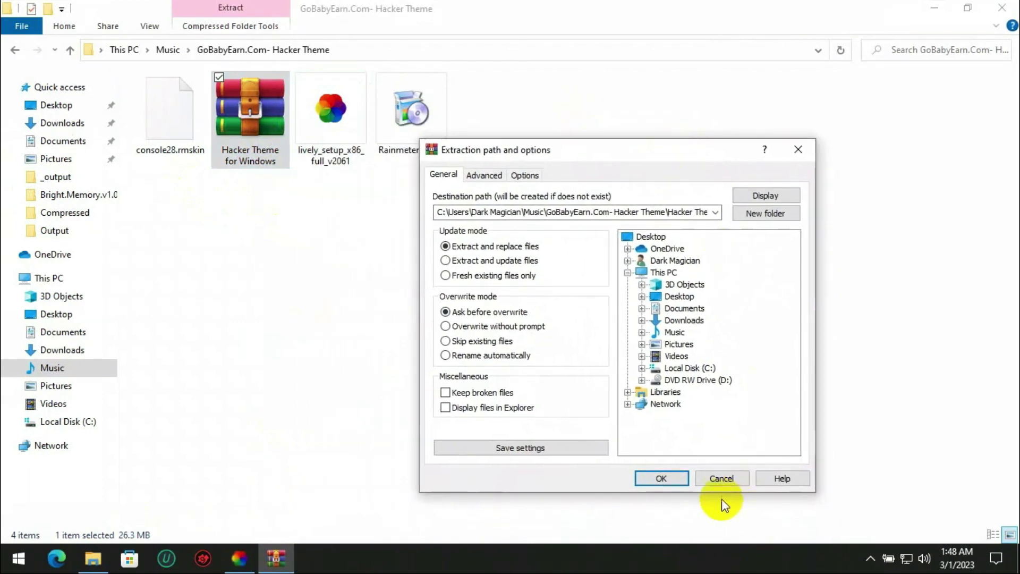
click(671, 475)
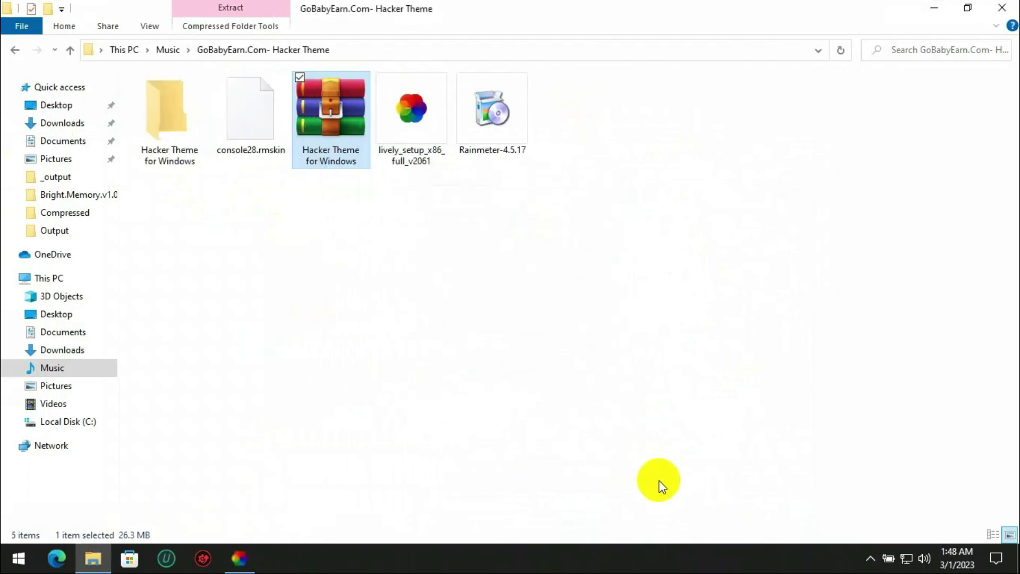
click(154, 140)
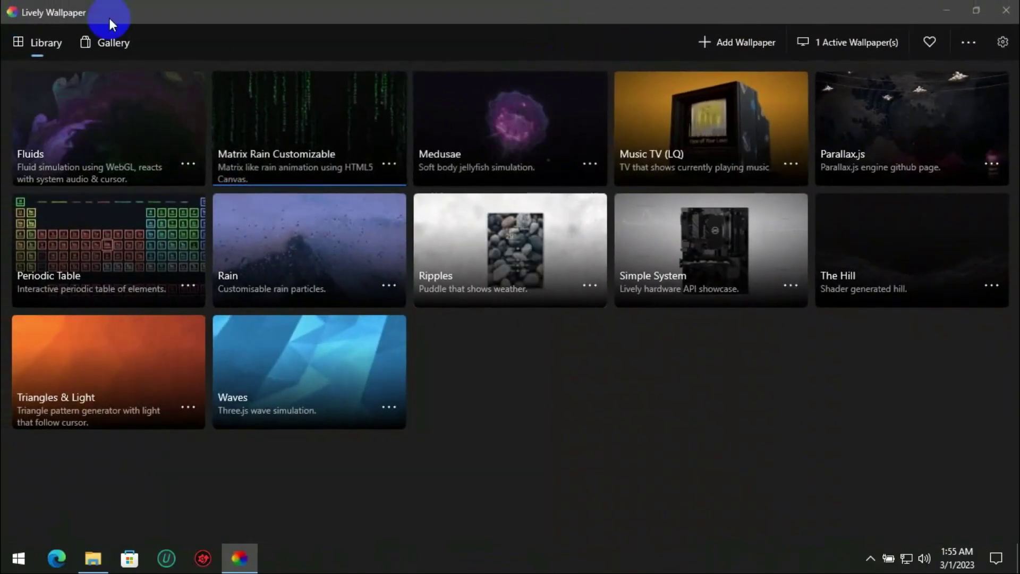
Add the Hacker Theme archive from the extracted theme's Lively folder to the Lively Wallpaper library
click(715, 40)
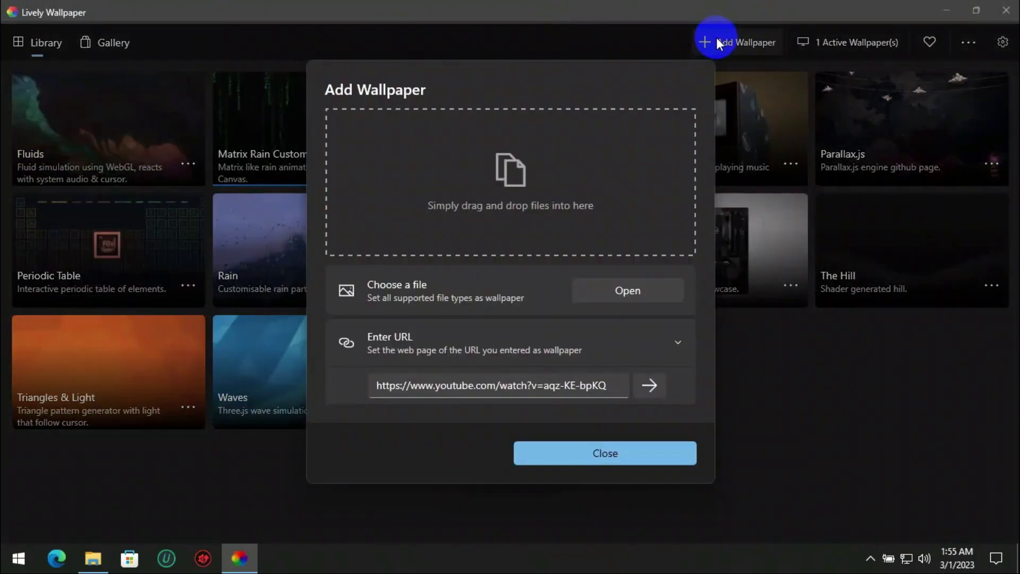
click(613, 293)
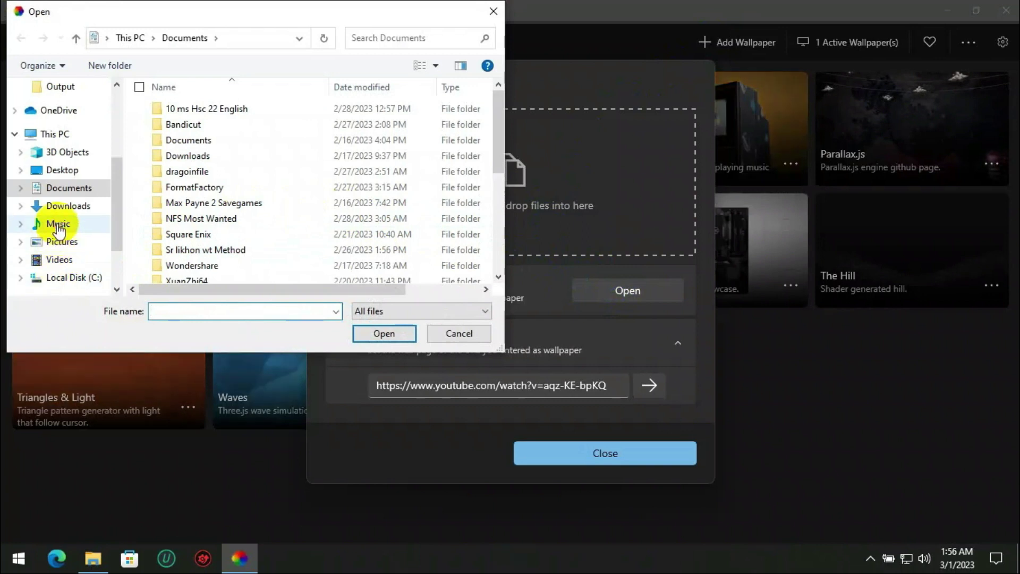
click(58, 224)
click(192, 108)
double_click(193, 108)
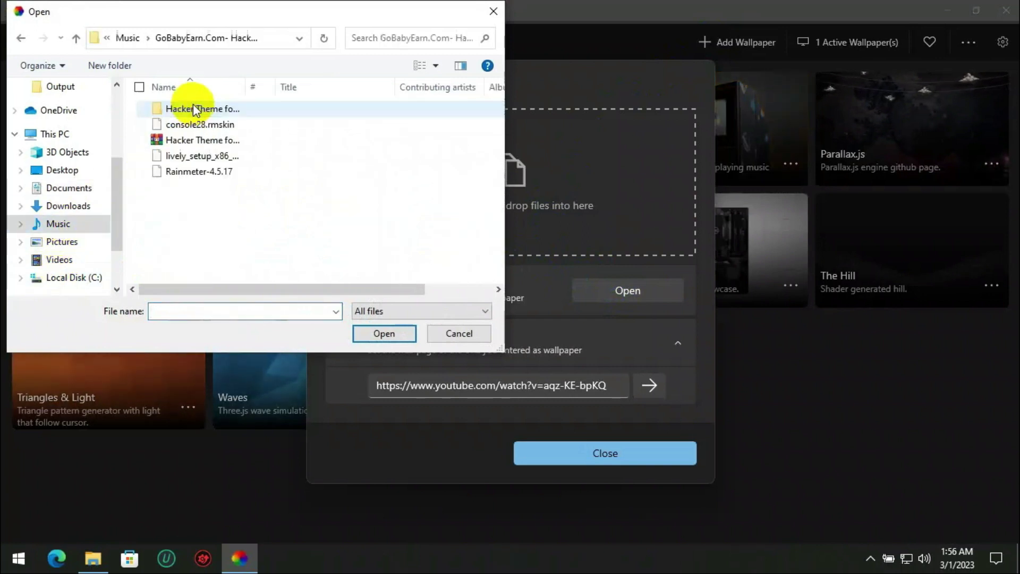
double_click(202, 113)
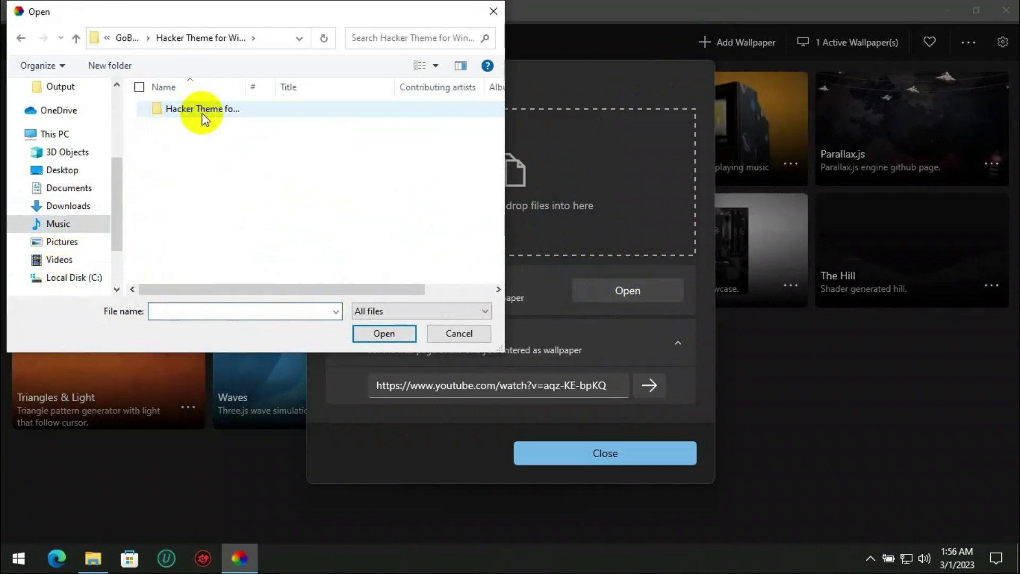
double_click(202, 113)
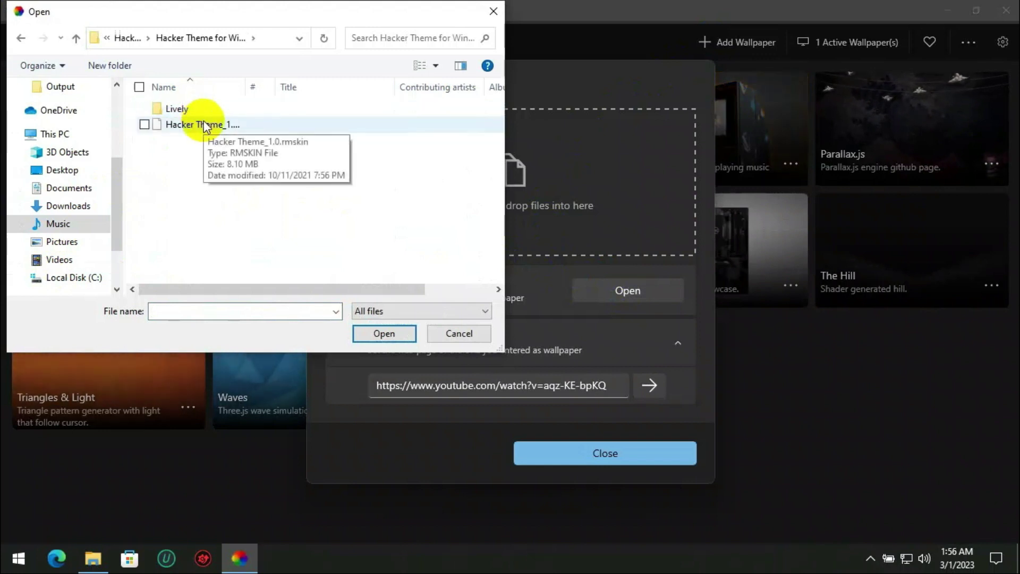
double_click(200, 109)
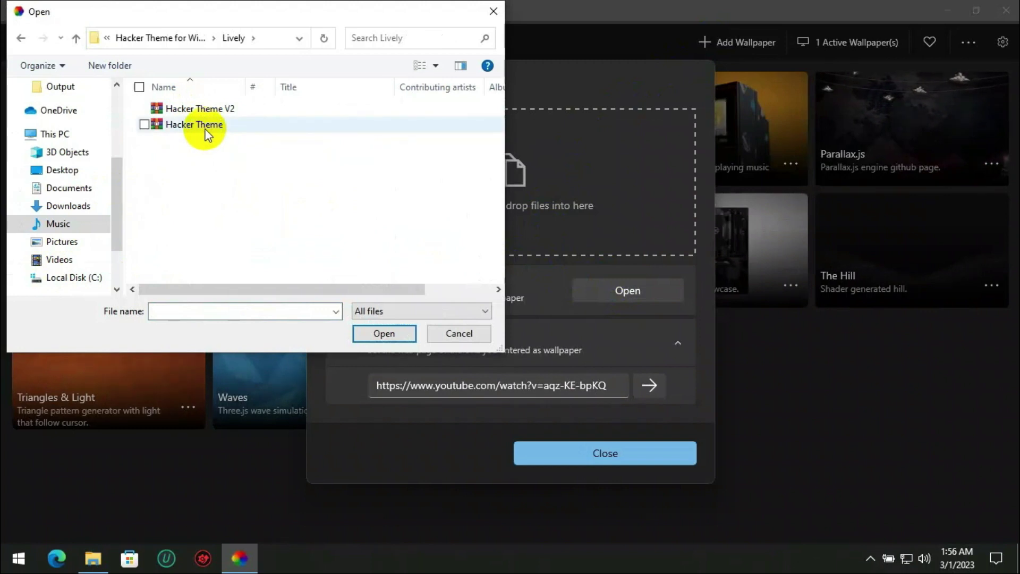
double_click(206, 129)
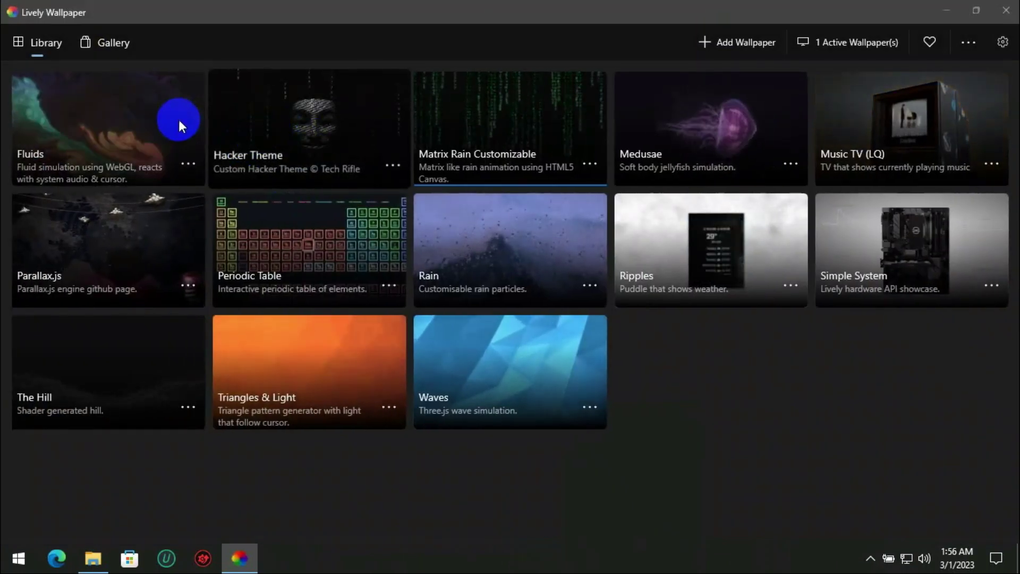
Add the Hacker Theme V2 archive to the wallpaper library and apply it as the desktop wallpaper
click(753, 43)
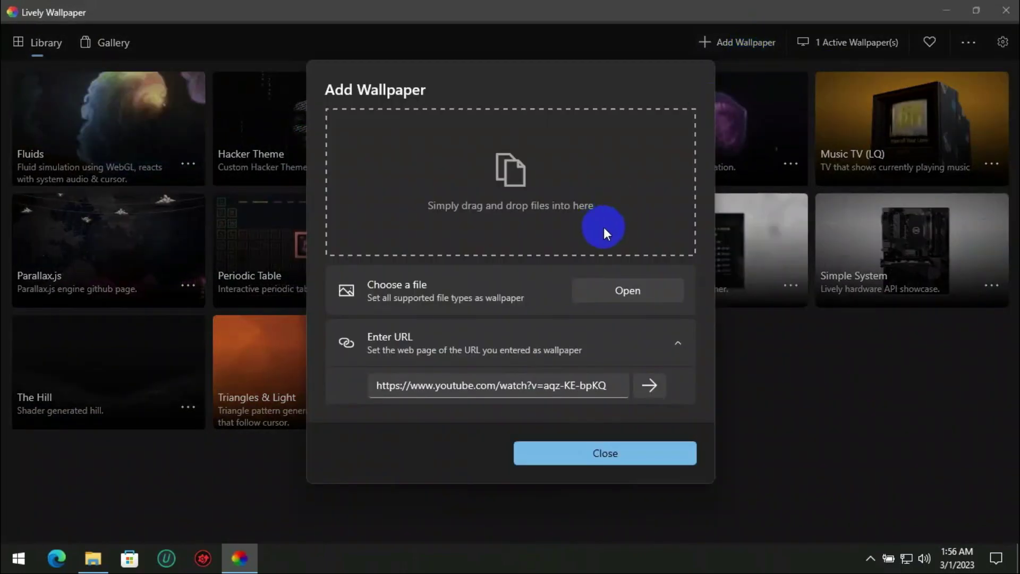
click(618, 287)
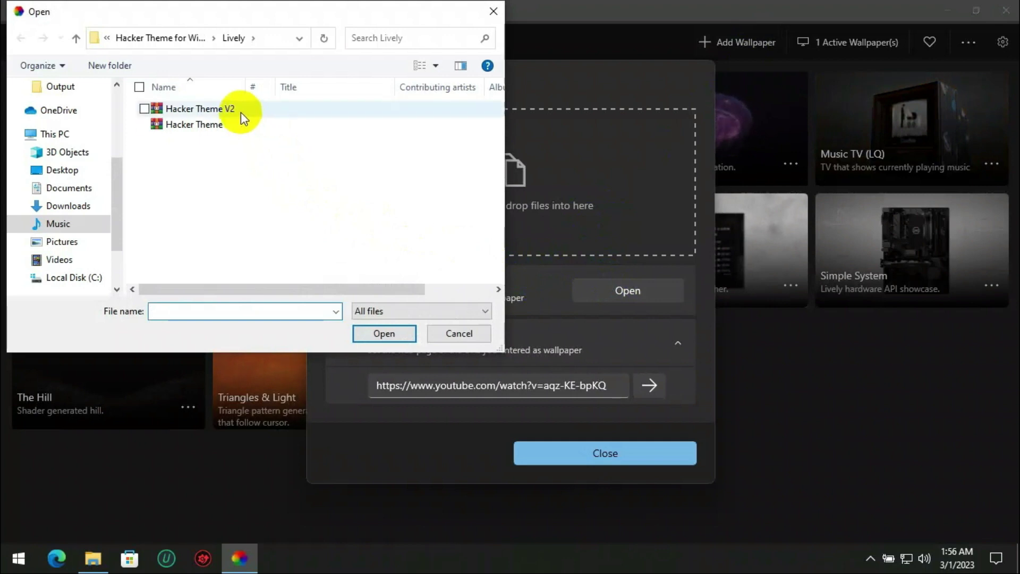
double_click(240, 113)
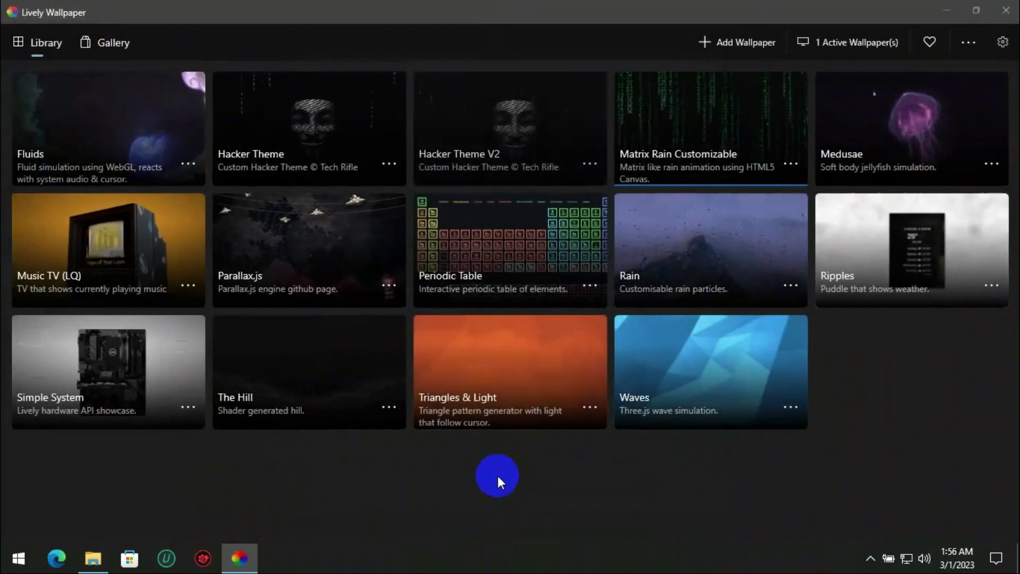
click(478, 110)
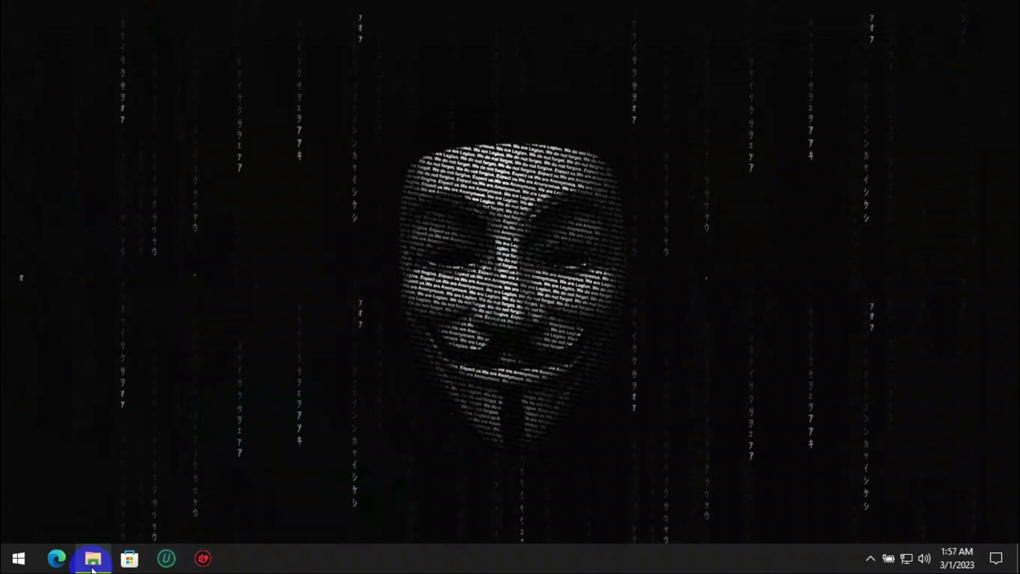
Install Rainmeter from the Rainmeter-4.5.17 installer in the GoBabyEarn.Com- Hacker Theme folder, using the standard installation
click(92, 559)
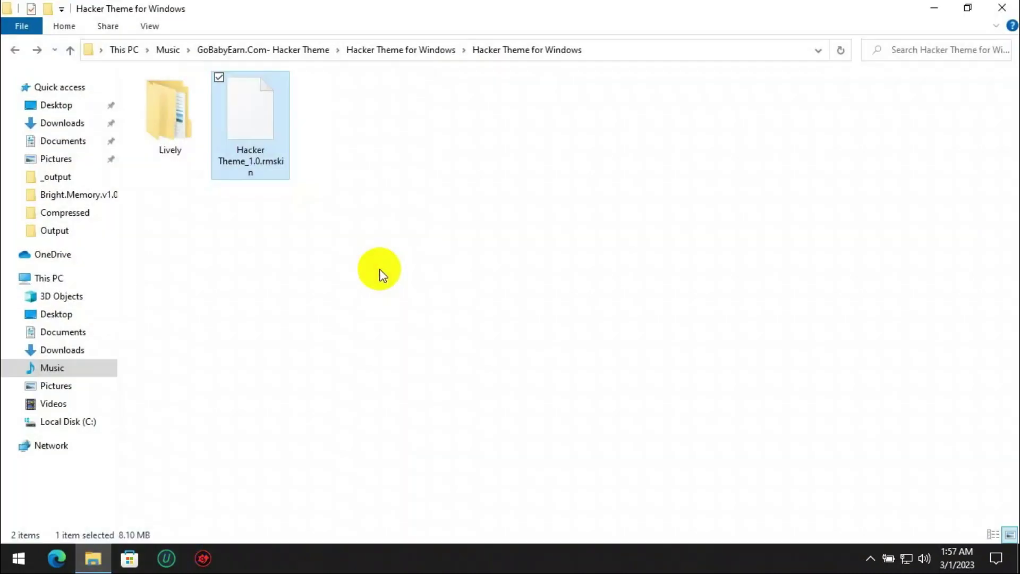
click(272, 53)
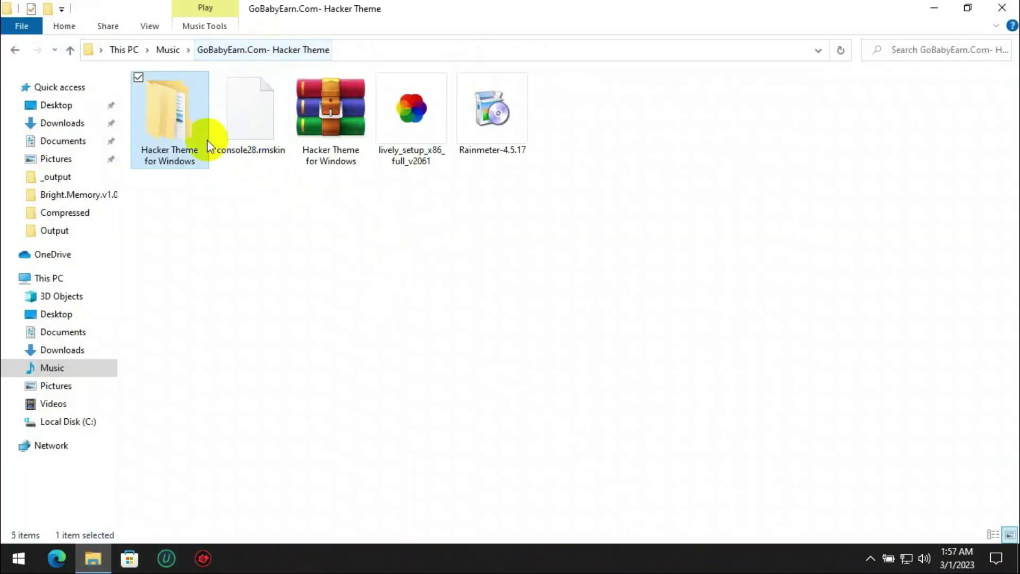
double_click(471, 130)
click(518, 313)
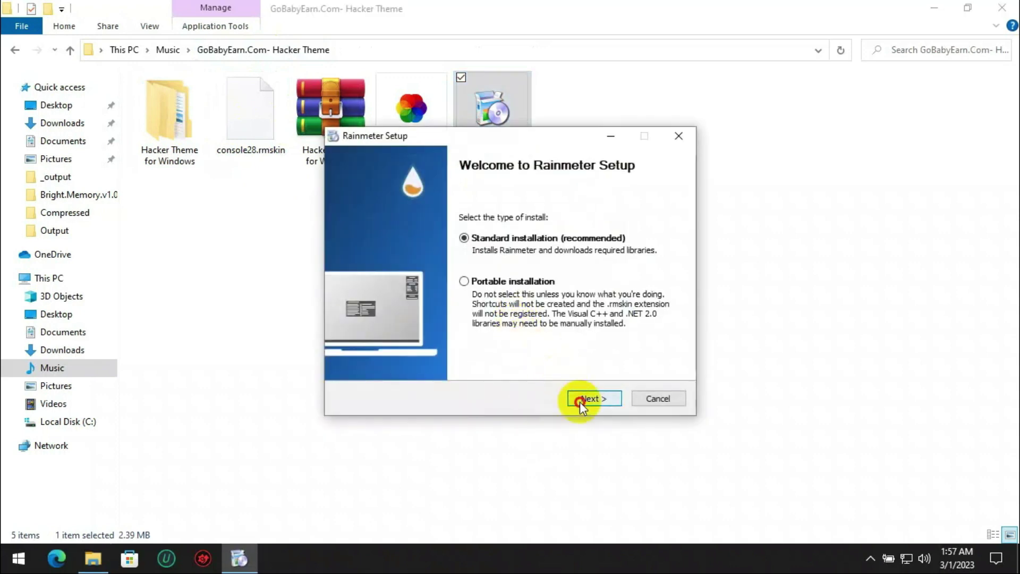
click(579, 401)
click(579, 402)
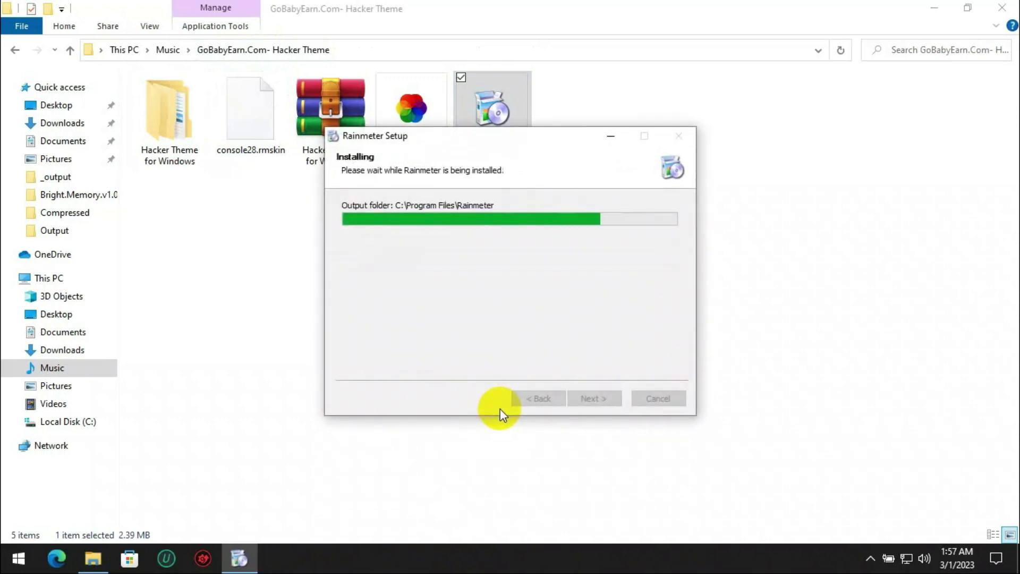
click(593, 400)
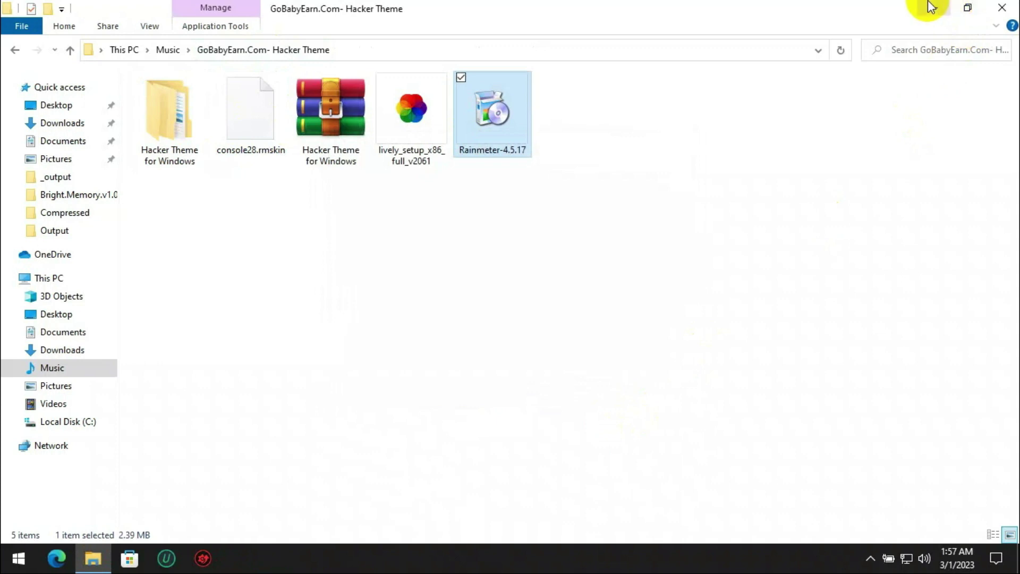
Unload Rainmeter's default illustro Welcome, System, Disks and Clock skins from the desktop
click(925, 6)
click(929, 6)
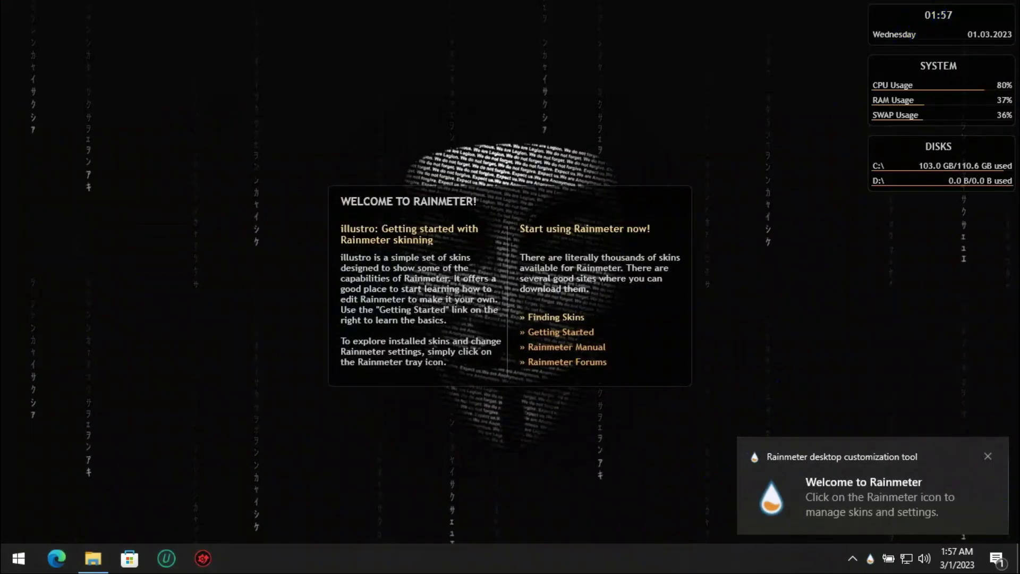
click(988, 457)
right_click(455, 265)
click(473, 431)
right_click(897, 99)
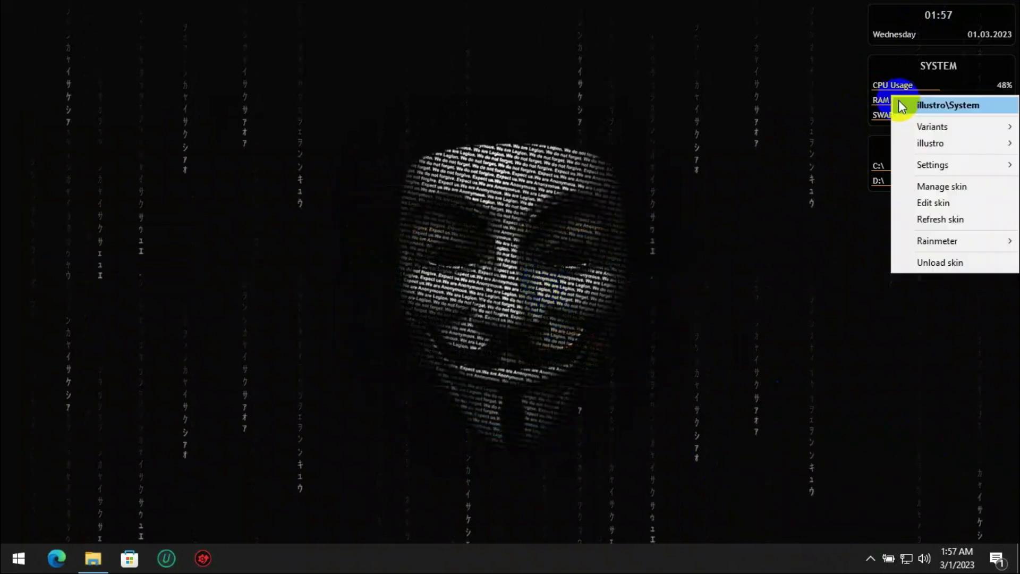
click(956, 262)
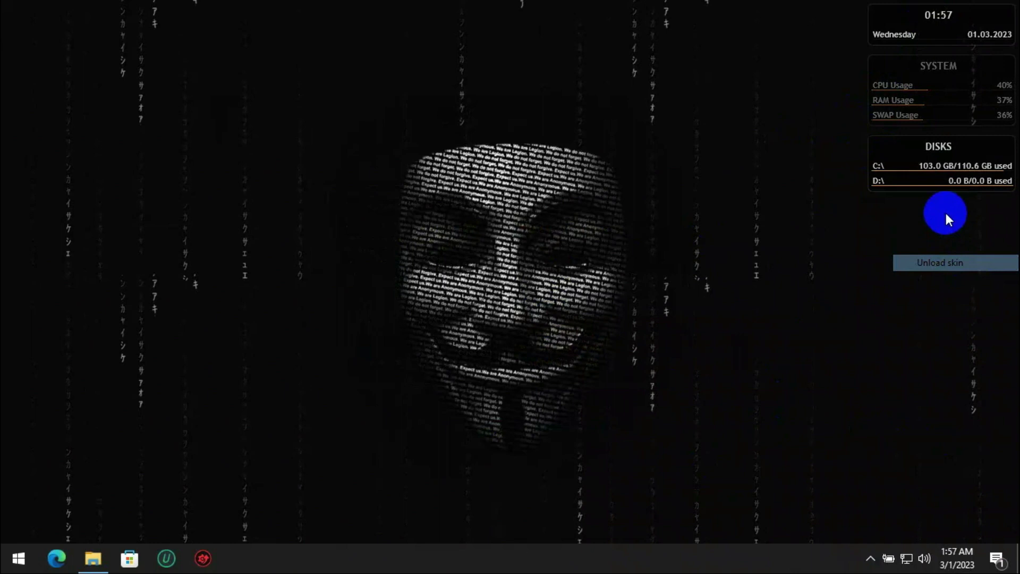
right_click(921, 155)
click(952, 323)
right_click(932, 35)
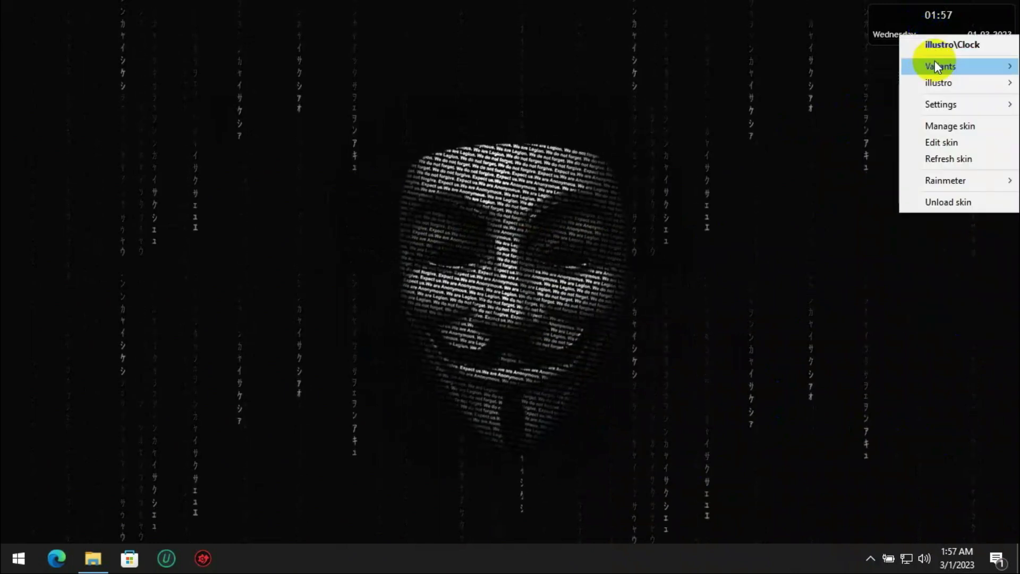
click(957, 203)
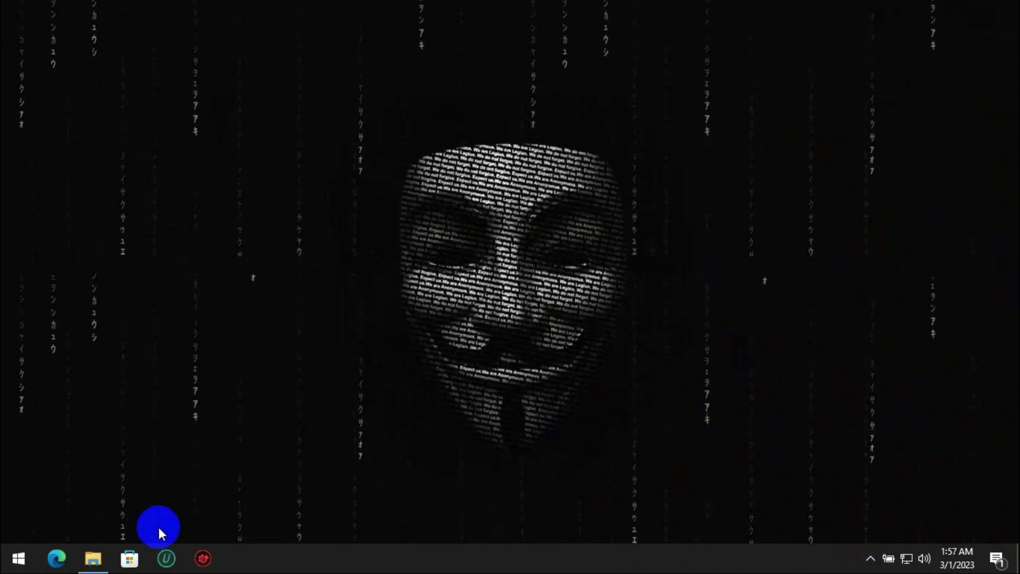
Install the Hacker Theme_1.0.rmskin package from the innermost Hacker Theme for Windows folder, applying its included layout
click(106, 555)
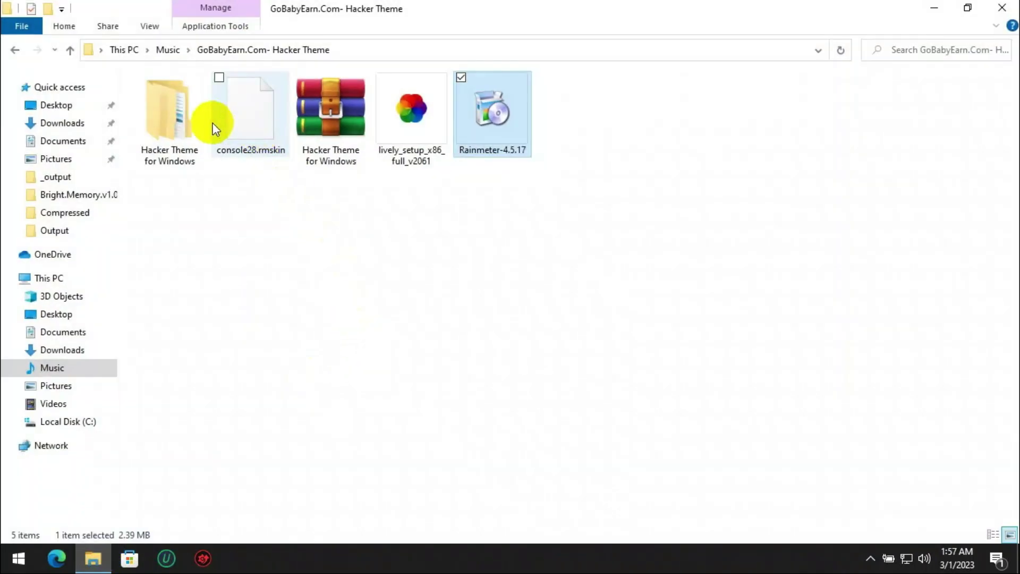
double_click(190, 126)
click(199, 100)
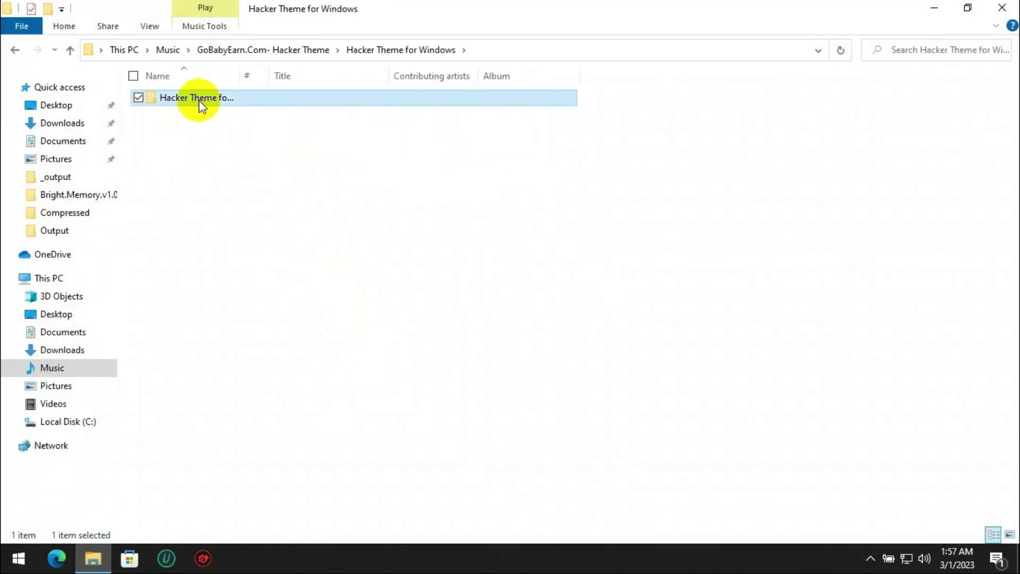
double_click(199, 99)
double_click(256, 128)
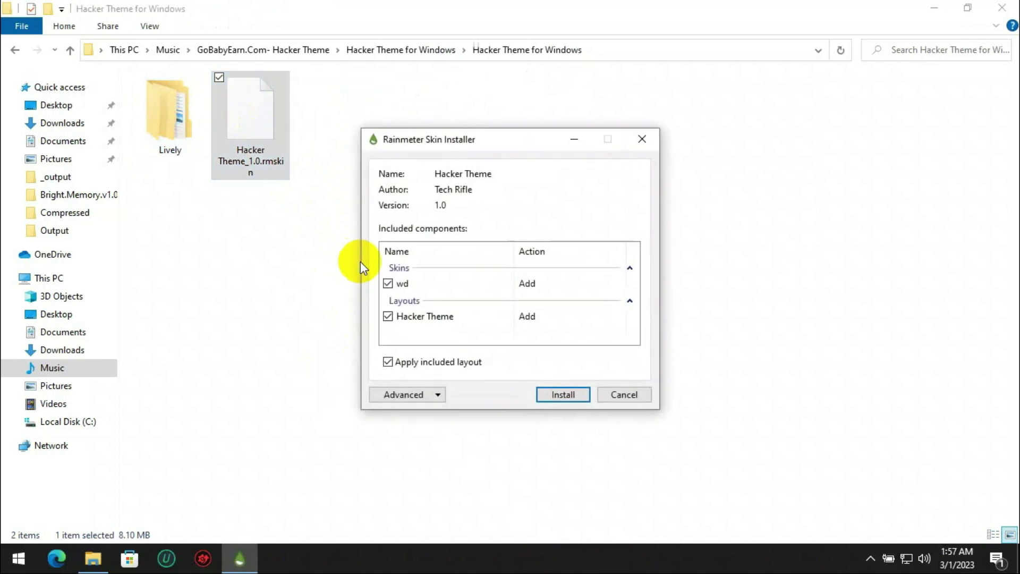
click(556, 397)
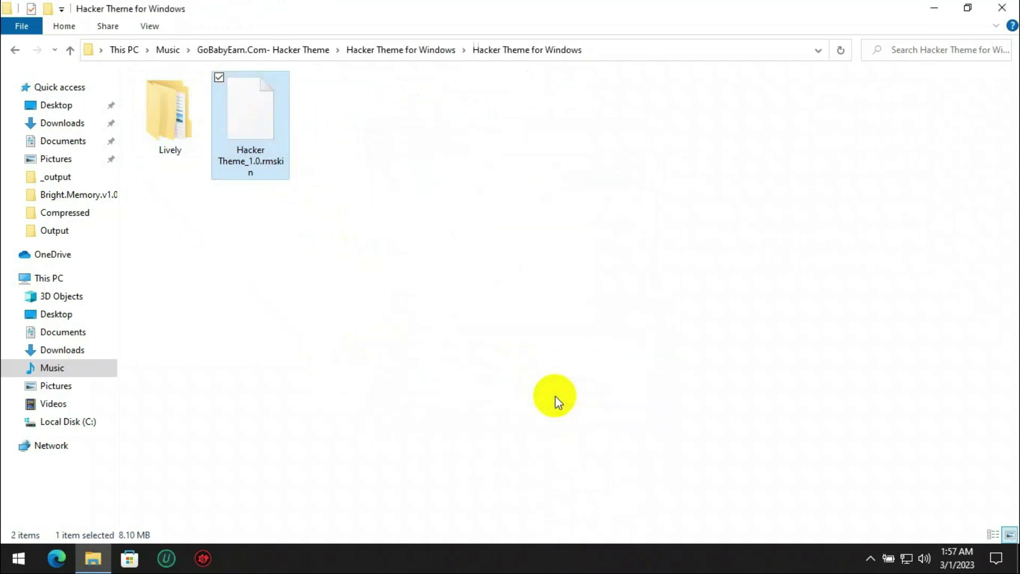
click(941, 8)
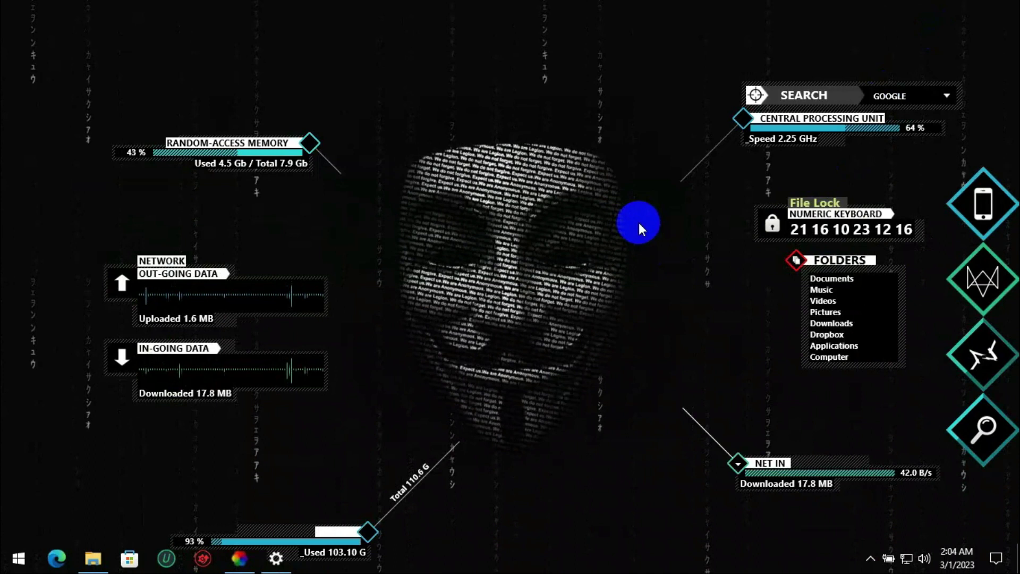
Move the random-access memory, network and disk usage widgets outward from the mask, up and toward the desktop's left edge
drag(247, 166, 196, 93)
drag(229, 292, 188, 260)
drag(299, 539, 193, 485)
Place the Search and File Lock widgets above the mask, and shift the CPU widget up and the Folders widget up and inward
drag(838, 96, 474, 89)
drag(808, 139, 816, 91)
drag(826, 234, 496, 125)
drag(505, 80, 492, 55)
drag(504, 128, 497, 105)
click(868, 336)
drag(868, 336, 823, 298)
Line up the four diamond shortcut widgets in a horizontal row below the mask, along the desktop's lower edge
drag(984, 216, 368, 532)
drag(983, 279, 433, 529)
drag(983, 355, 523, 523)
drag(999, 433, 610, 520)
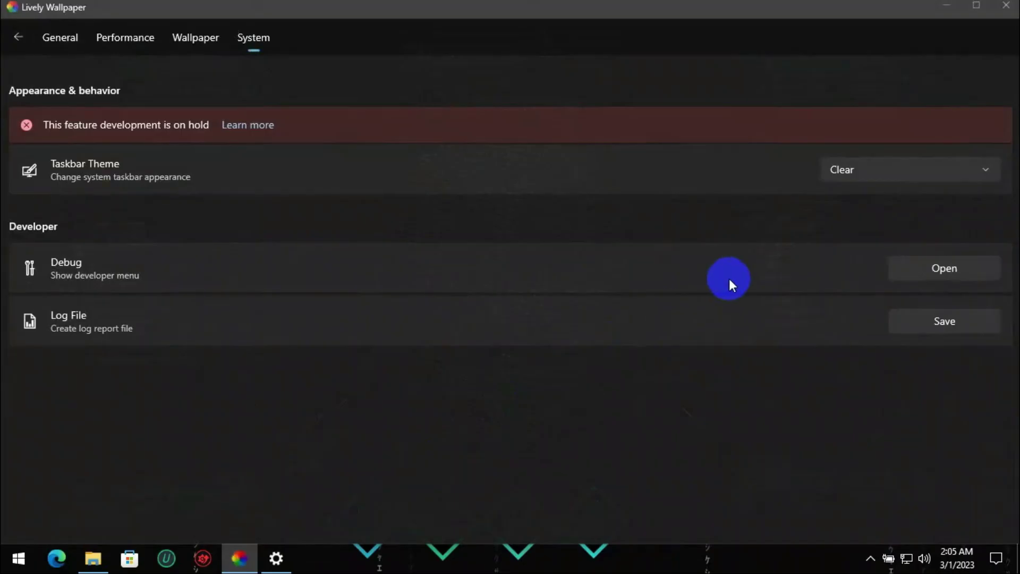
Try a different taskbar theme in Lively Wallpaper's system settings and view it on the desktop
click(841, 176)
click(877, 199)
click(945, 7)
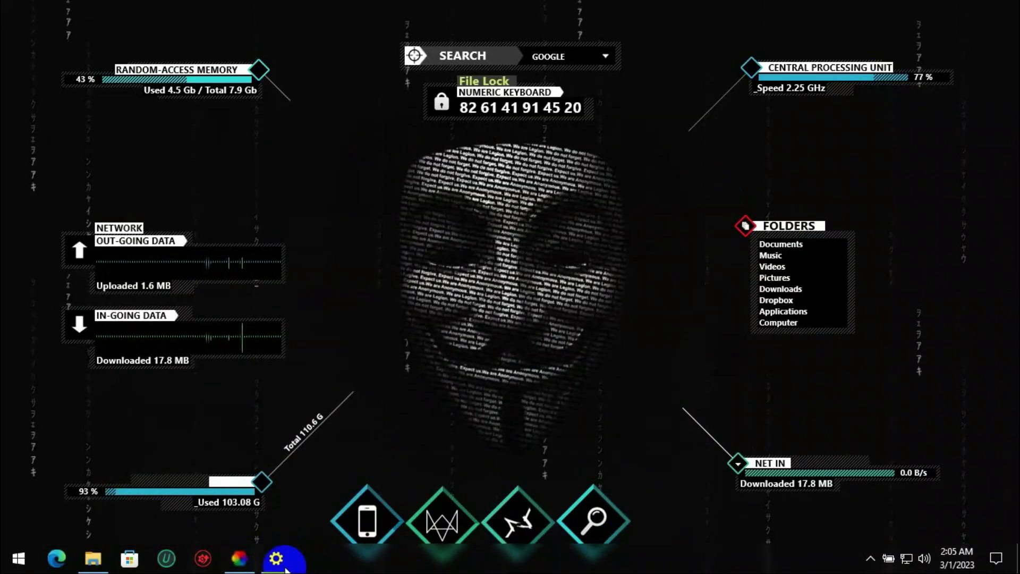
Set the taskbar theme back to Clear in Lively Wallpaper and return to the desktop
click(239, 558)
click(893, 165)
click(898, 142)
click(946, 6)
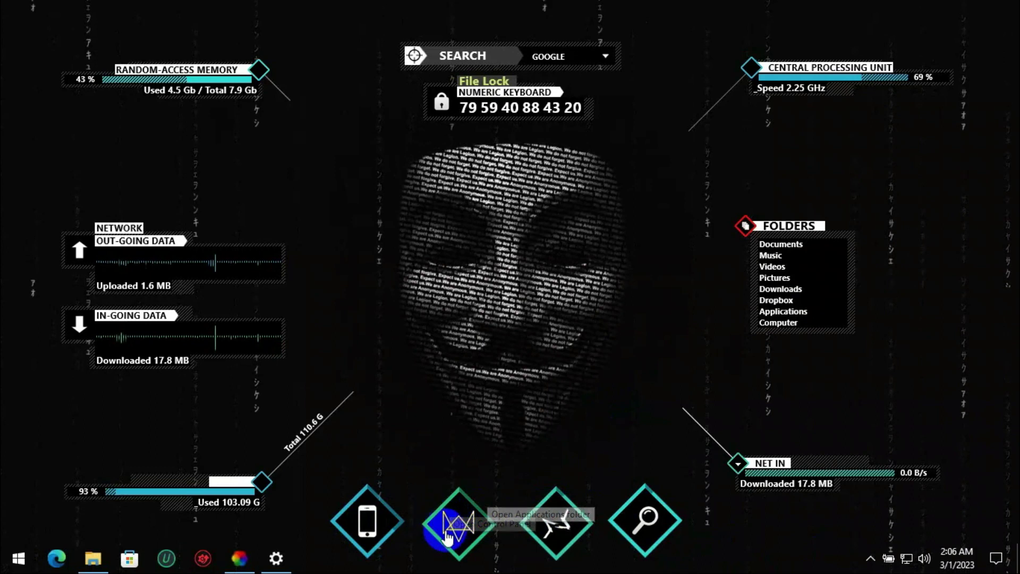
Test the diamond shortcuts for Control Panel, the Applications folder and the Search folder, closing each window
click(457, 534)
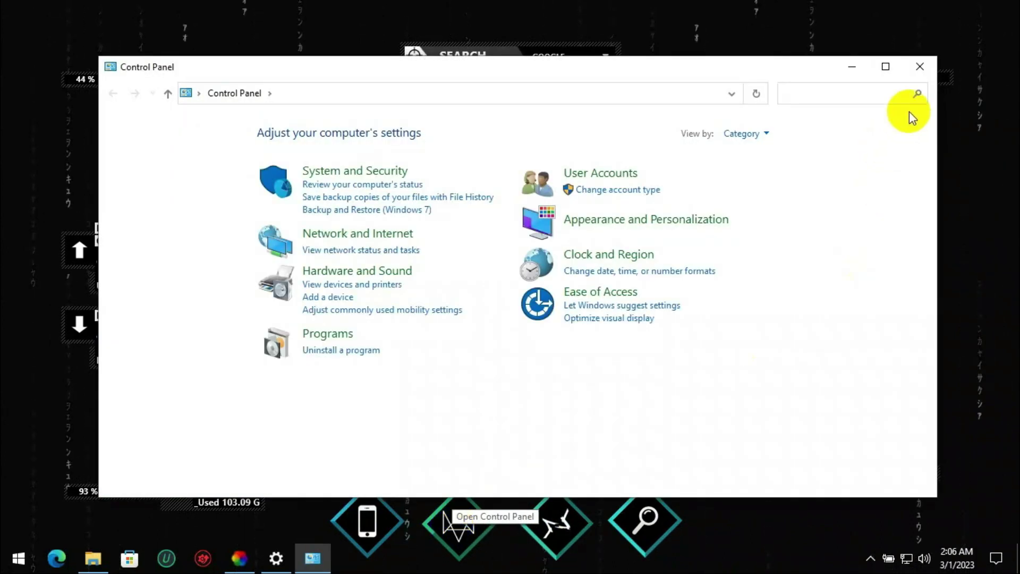
click(918, 66)
click(553, 519)
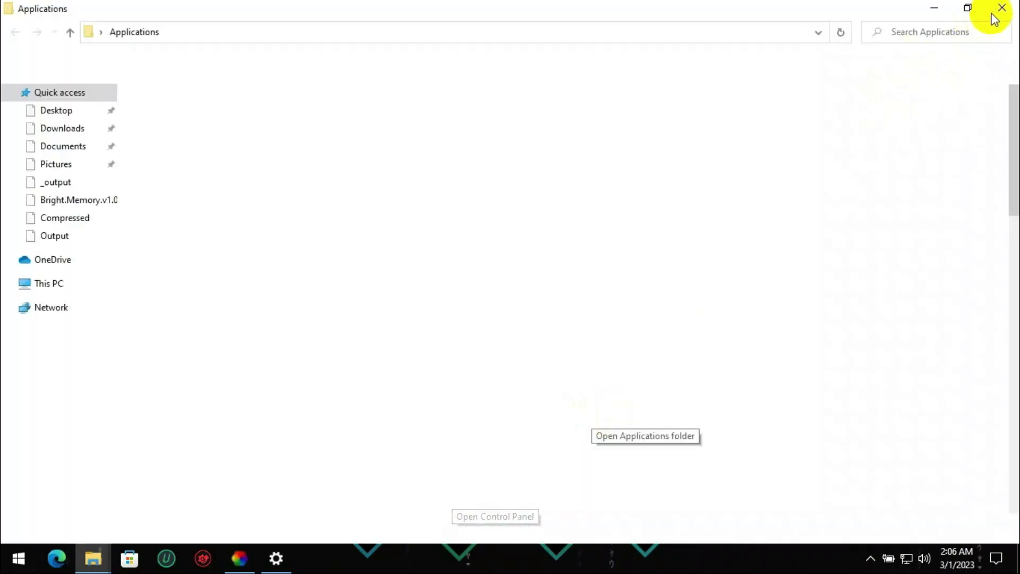
click(994, 16)
click(640, 518)
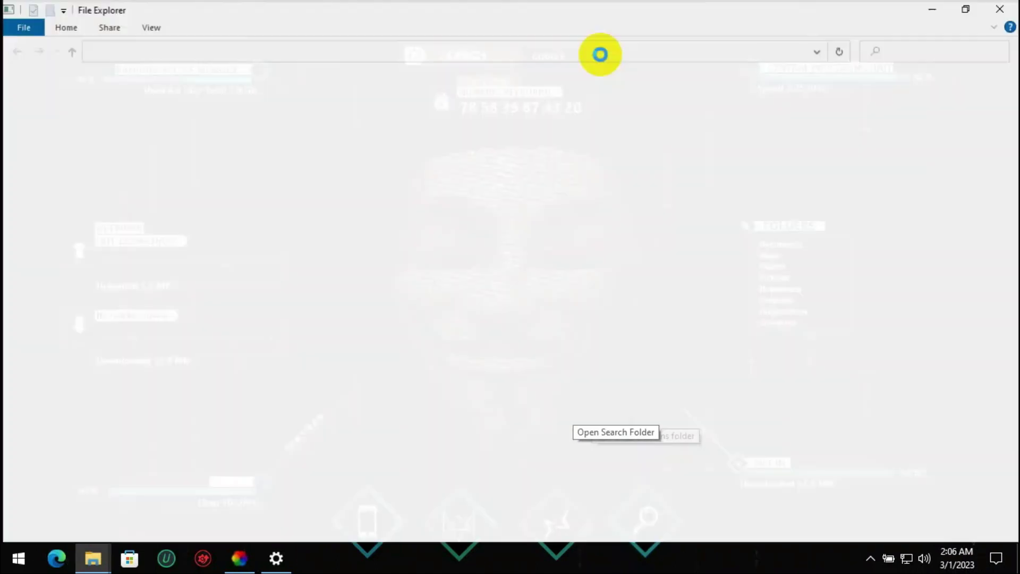
key(alt+F4)
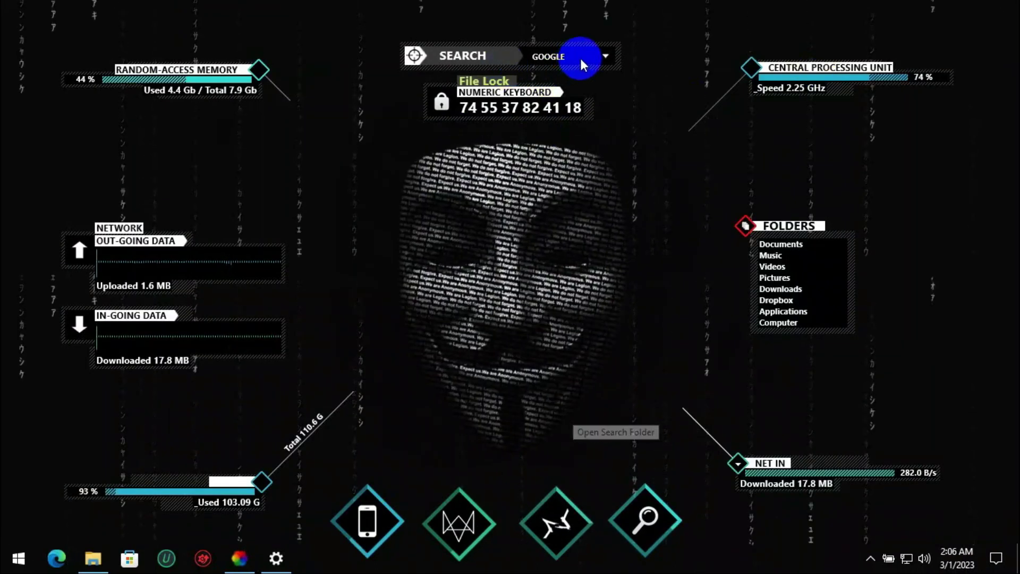
Switch the desktop Search widget's search engine to YouTube
click(604, 55)
click(607, 55)
click(607, 56)
click(585, 105)
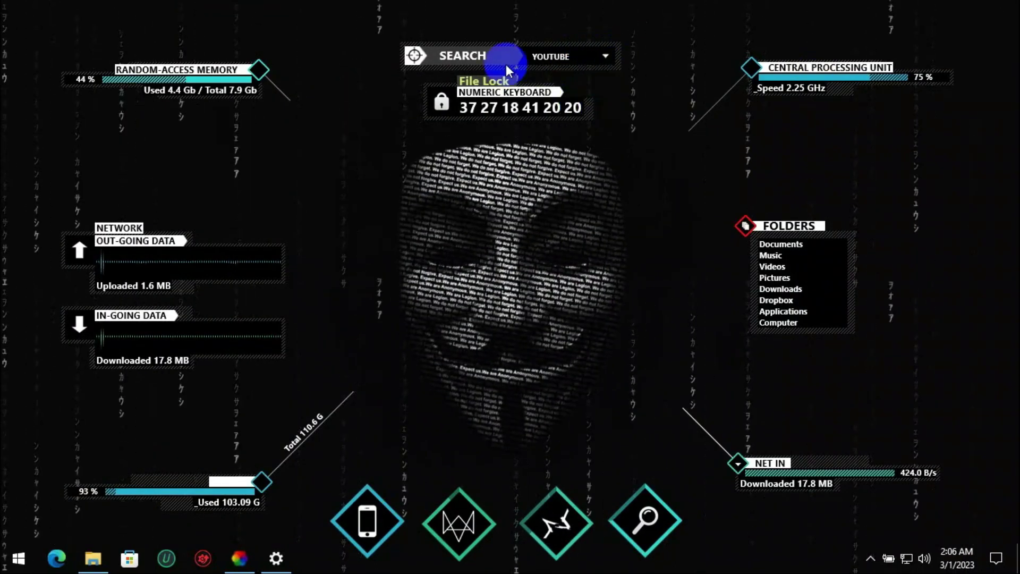
Turn on automatic hiding of the taskbar in tablet mode and desktop mode in the Windows taskbar settings
click(724, 540)
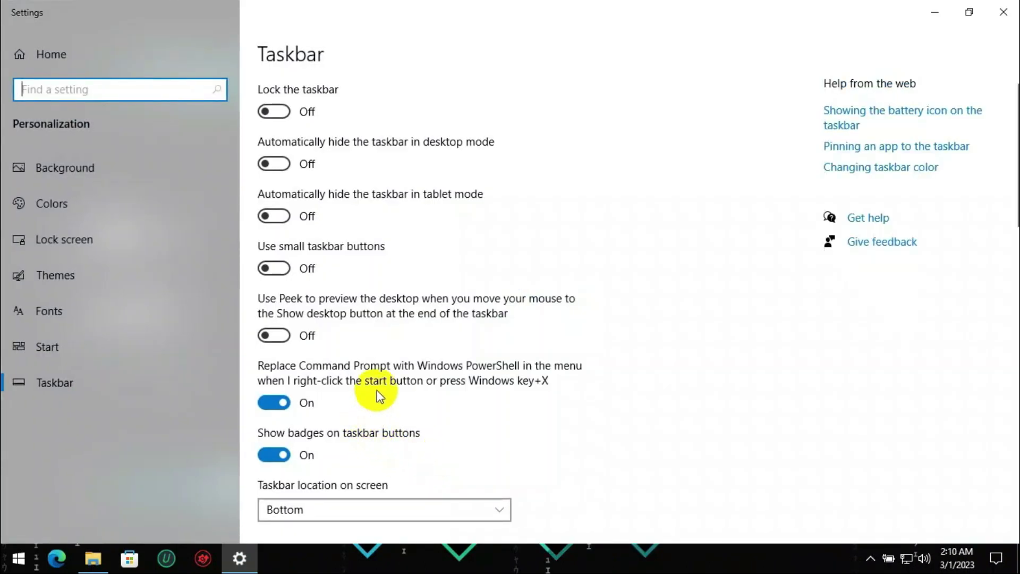
click(378, 396)
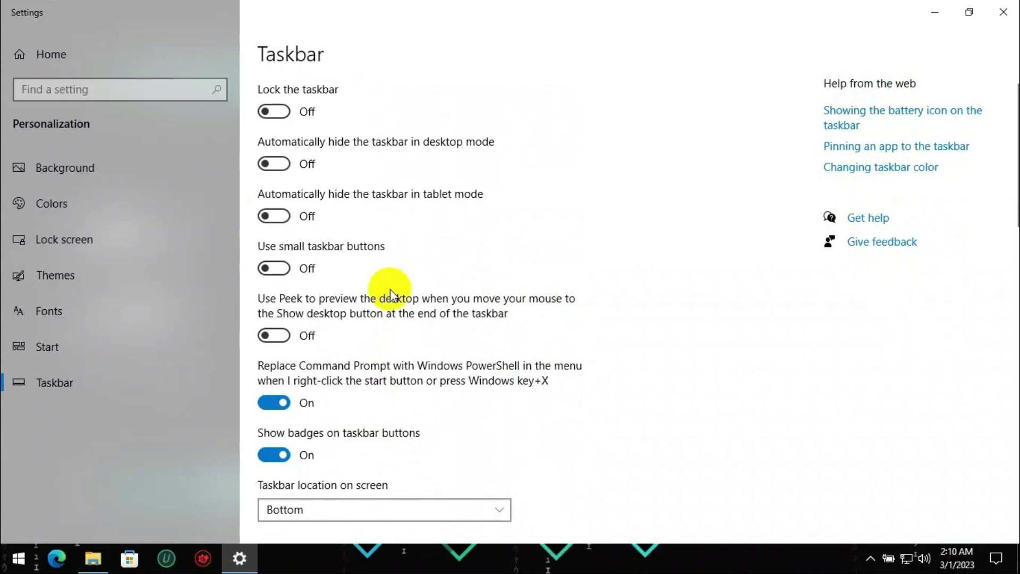
click(281, 214)
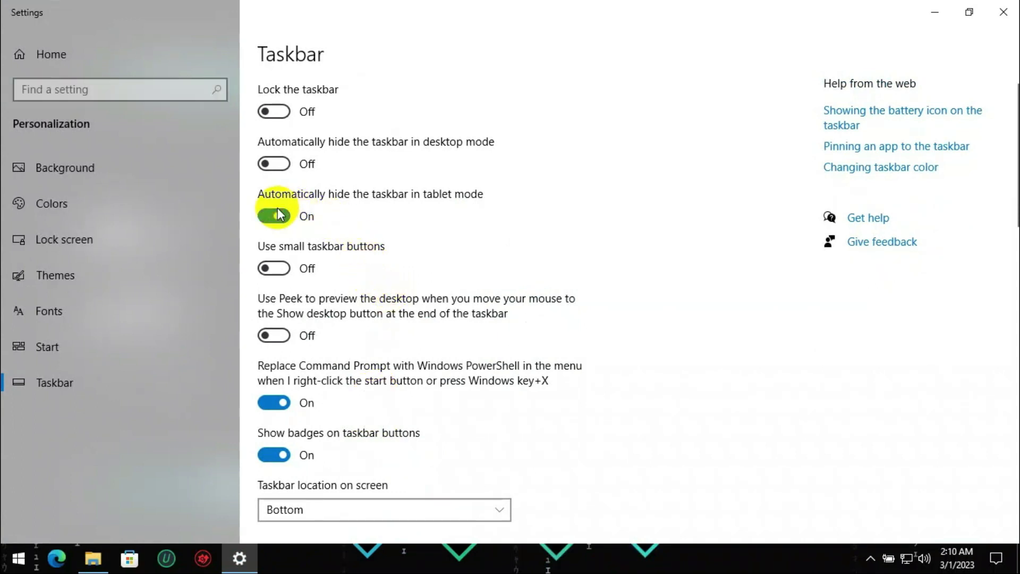
click(272, 163)
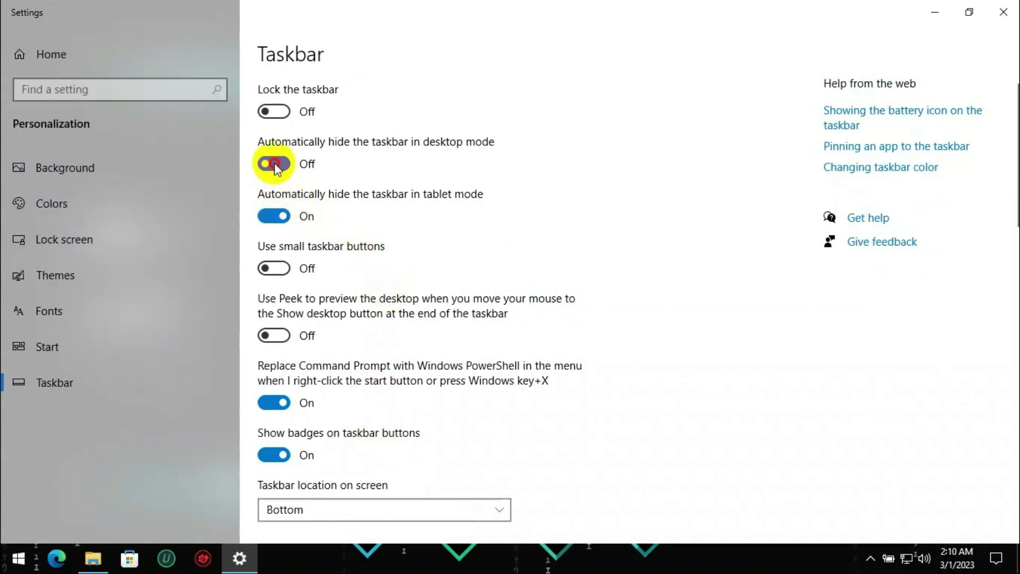
click(998, 16)
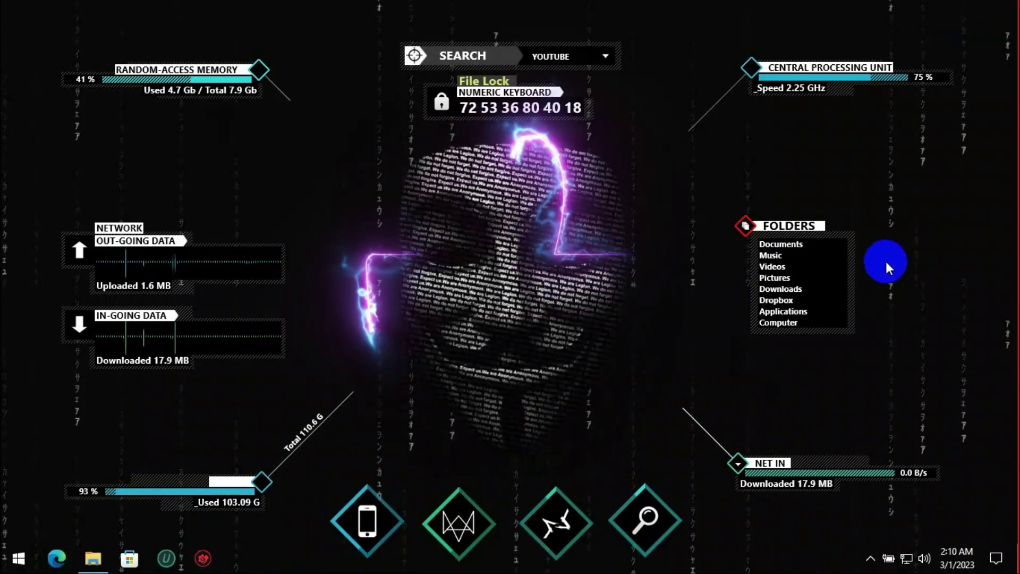